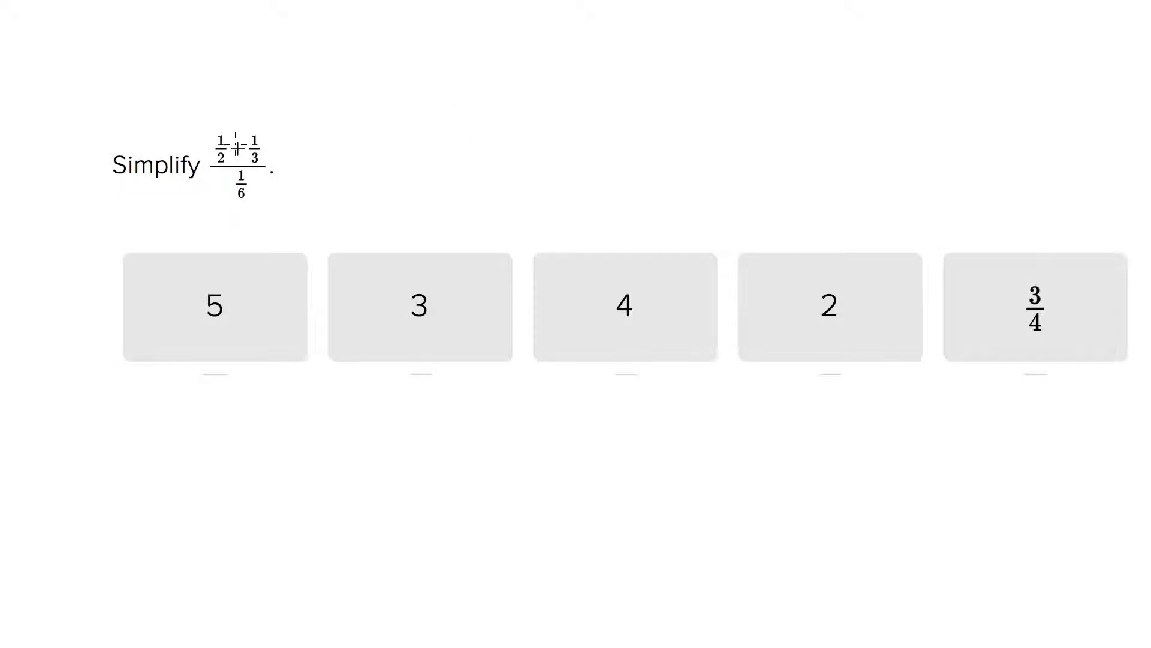
Circle the complex fraction and draw an arrow from its 1/6 denominator
{"action": "left_click_drag", "start_coordinate": [210, 125], "coordinate": [254, 180]}
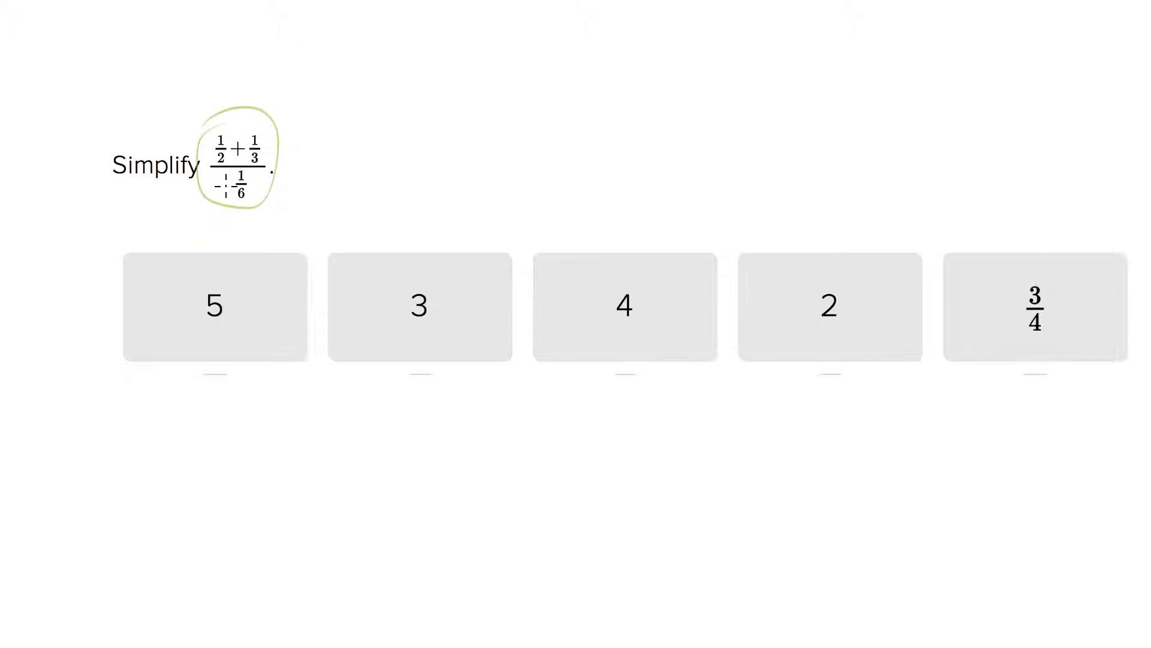
{"action": "mouse_move", "coordinate": [253, 180]}
{"action": "left_mouse_down"}
{"action": "mouse_move", "coordinate": [272, 183]}
{"action": "mouse_move", "coordinate": [299, 153]}
{"action": "mouse_move", "coordinate": [291, 145]}
{"action": "left_mouse_up"}
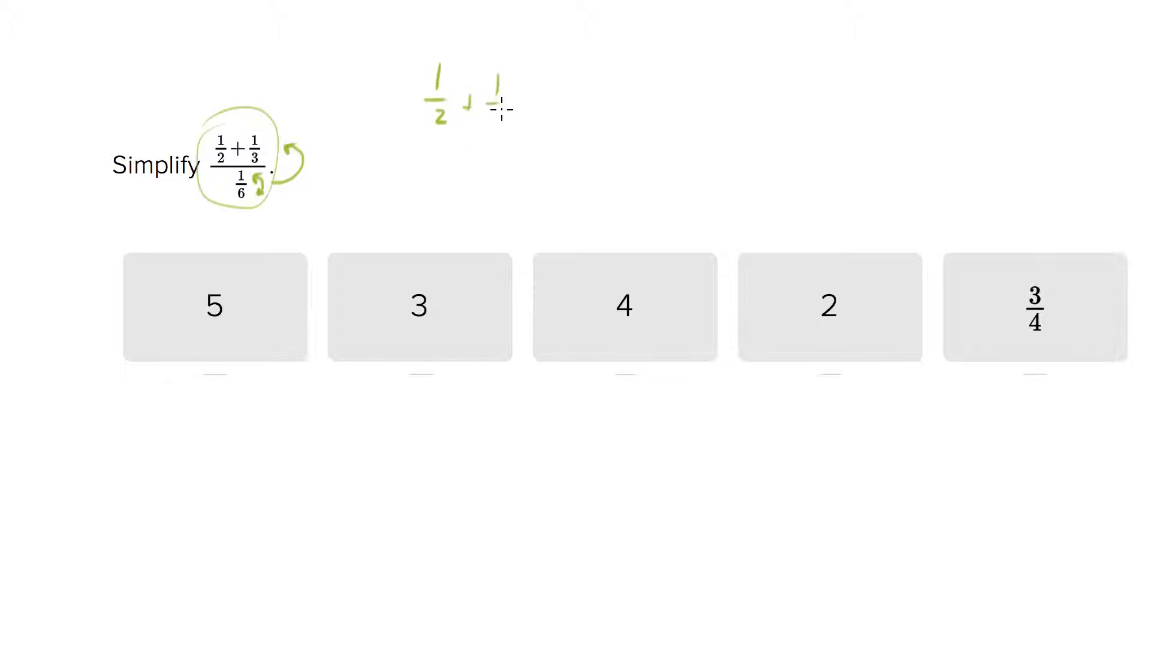
Write · 6/1 after (1/2 + 1/3) and underline the denominators 2 and 3
{"action": "left_click", "coordinate": [540, 100]}
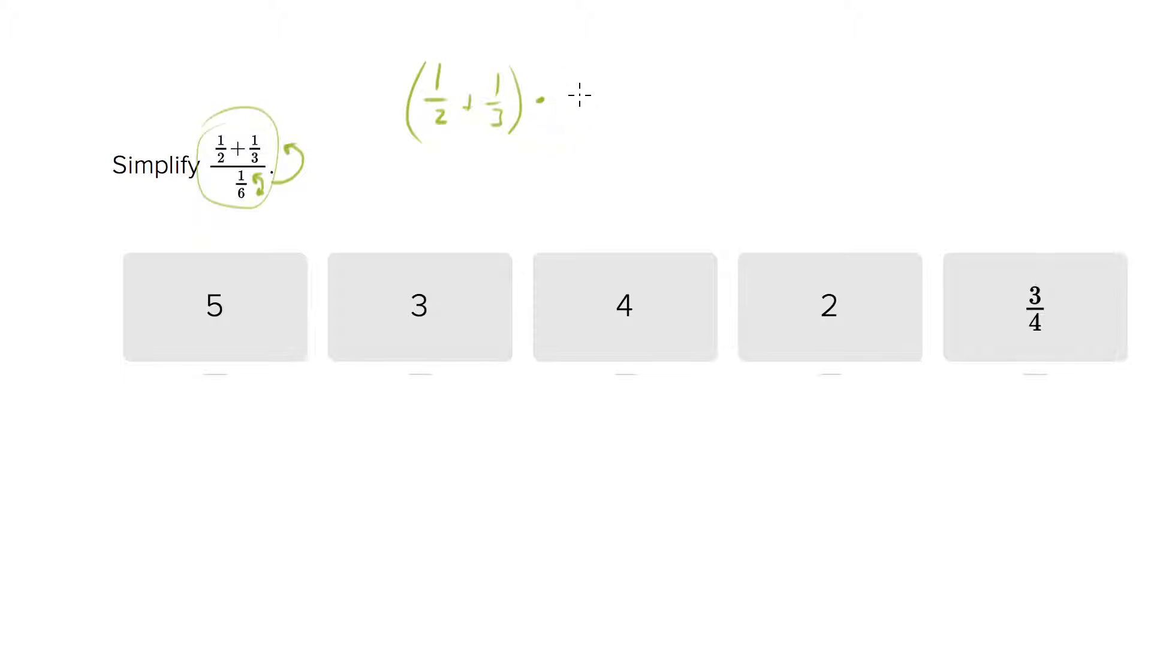
{"action": "mouse_move", "coordinate": [588, 68]}
{"action": "left_mouse_down"}
{"action": "mouse_move", "coordinate": [581, 90]}
{"action": "mouse_move", "coordinate": [598, 104]}
{"action": "left_mouse_up"}
{"action": "left_click_drag", "start_coordinate": [583, 113], "coordinate": [583, 131]}
{"action": "left_click_drag", "start_coordinate": [427, 134], "coordinate": [503, 138]}
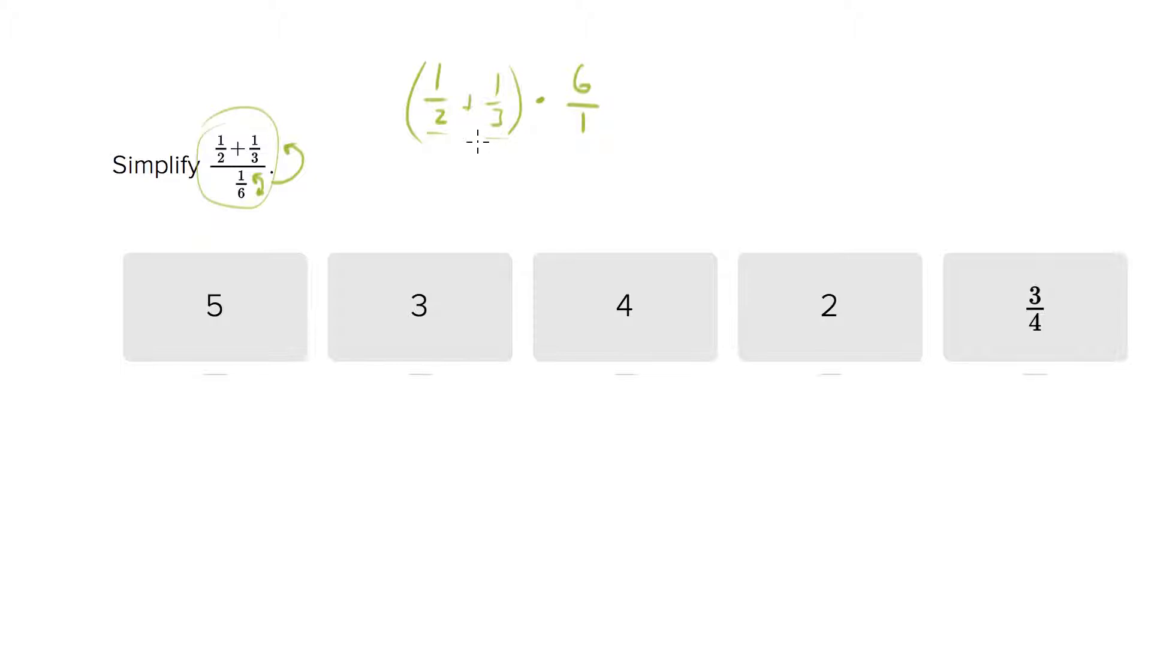
Write 3/3 beside 1/2 and 2/2 beside 1/3, then begin 3/6 below the tiles
{"action": "left_click_drag", "start_coordinate": [454, 70], "coordinate": [458, 81]}
{"action": "left_click_drag", "start_coordinate": [454, 70], "coordinate": [459, 119]}
{"action": "left_click_drag", "start_coordinate": [509, 79], "coordinate": [522, 126]}
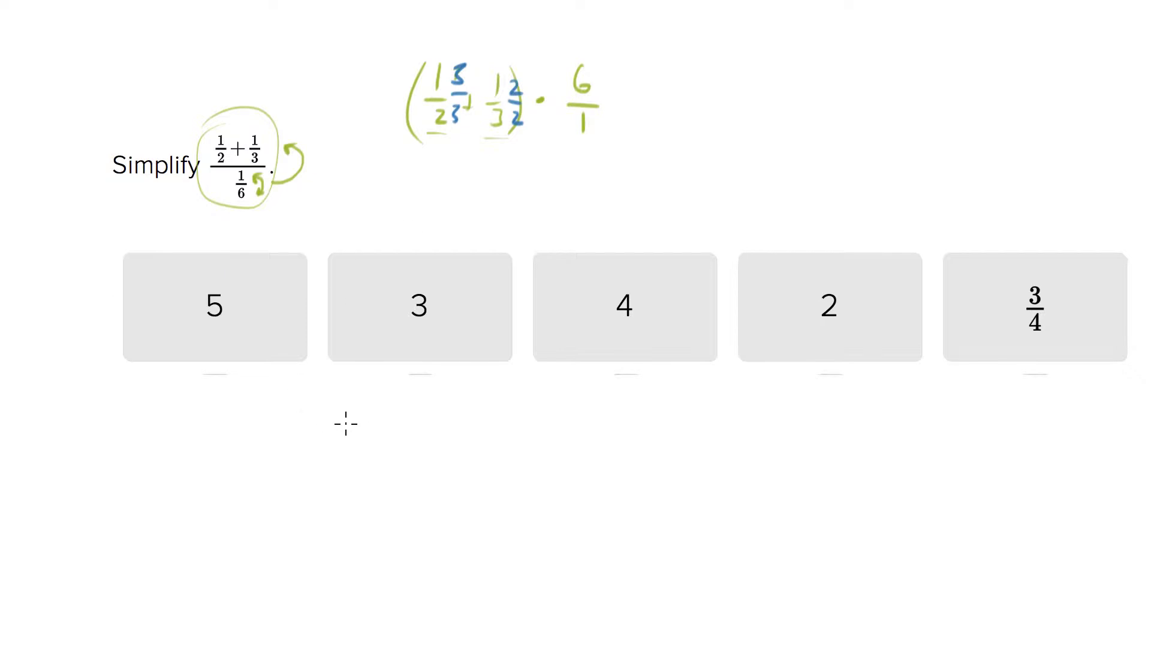
{"action": "left_click_drag", "start_coordinate": [347, 421], "coordinate": [360, 440]}
{"action": "mouse_move", "coordinate": [343, 444]}
{"action": "left_mouse_down"}
{"action": "mouse_move", "coordinate": [376, 444]}
{"action": "mouse_move", "coordinate": [352, 482]}
{"action": "left_mouse_up"}
Complete (3/6 + 2/6) below the tiles with the plus sign, 2/6 and parentheses
{"action": "left_click_drag", "start_coordinate": [403, 448], "coordinate": [465, 442]}
{"action": "left_click_drag", "start_coordinate": [461, 460], "coordinate": [451, 485]}
{"action": "left_click_drag", "start_coordinate": [330, 412], "coordinate": [344, 509]}
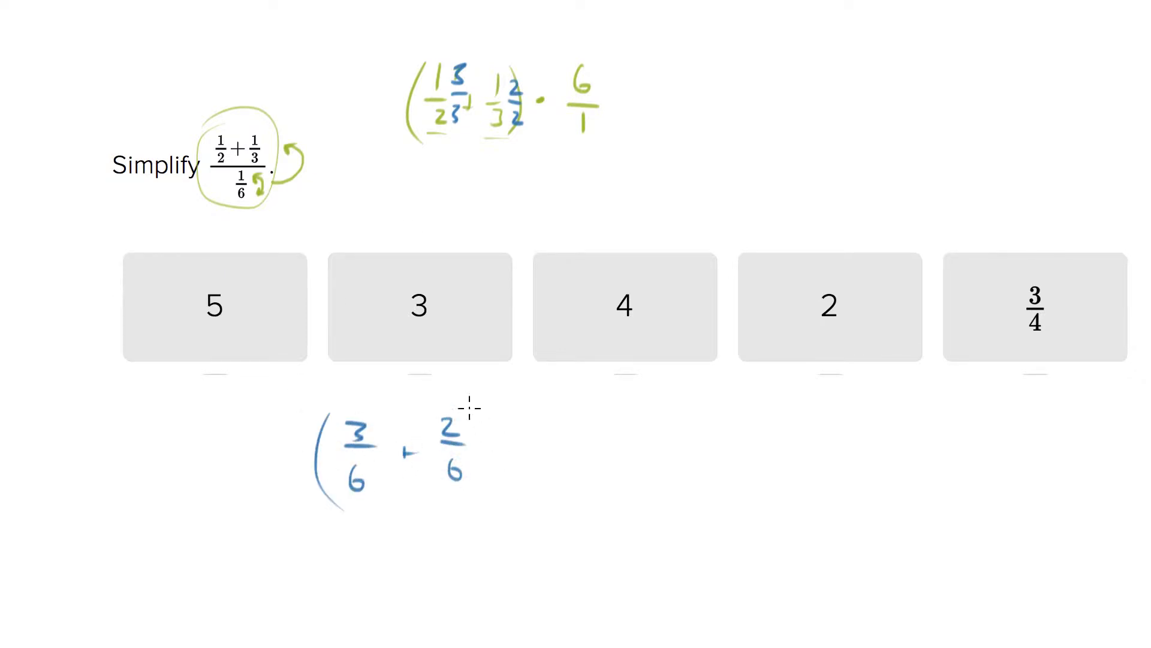
{"action": "left_click_drag", "start_coordinate": [468, 407], "coordinate": [462, 488]}
Append · 6 = 5/6 after the closing parenthesis
{"action": "left_click", "coordinate": [495, 445]}
{"action": "mouse_move", "coordinate": [513, 430]}
{"action": "left_mouse_down"}
{"action": "mouse_move", "coordinate": [509, 458]}
{"action": "mouse_move", "coordinate": [574, 447]}
{"action": "left_mouse_up"}
{"action": "mouse_move", "coordinate": [614, 401]}
{"action": "left_mouse_down"}
{"action": "mouse_move", "coordinate": [604, 416]}
{"action": "mouse_move", "coordinate": [633, 404]}
{"action": "mouse_move", "coordinate": [632, 436]}
{"action": "left_mouse_up"}
{"action": "mouse_move", "coordinate": [623, 452]}
{"action": "left_mouse_down"}
{"action": "mouse_move", "coordinate": [624, 464]}
{"action": "mouse_move", "coordinate": [723, 433]}
{"action": "left_mouse_up"}
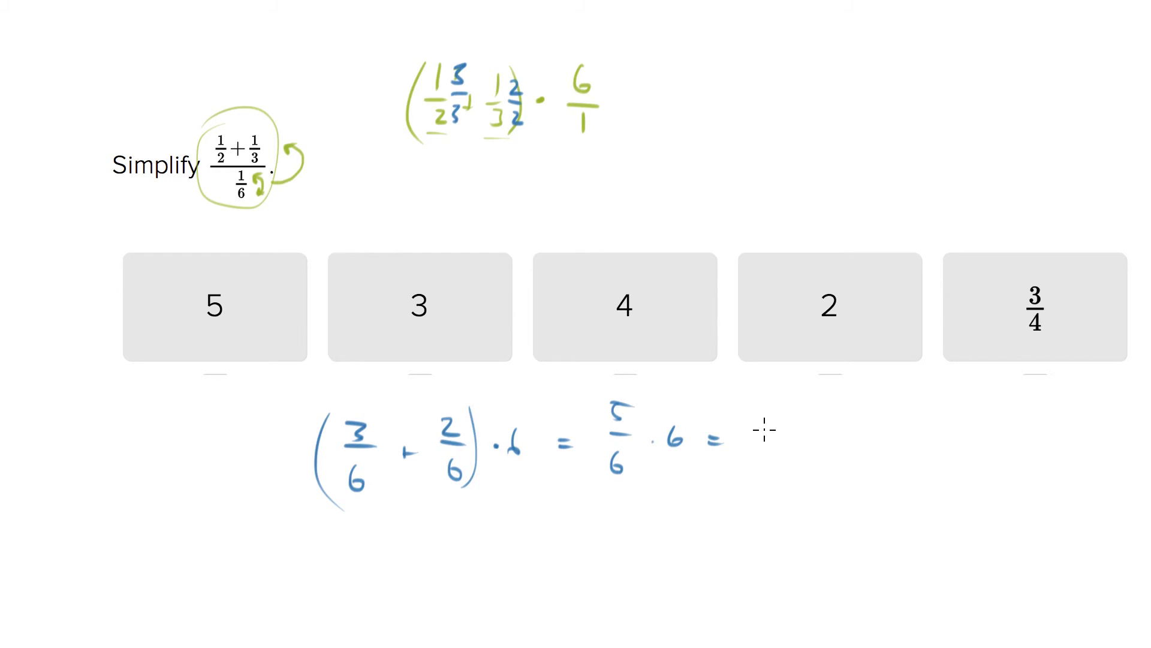